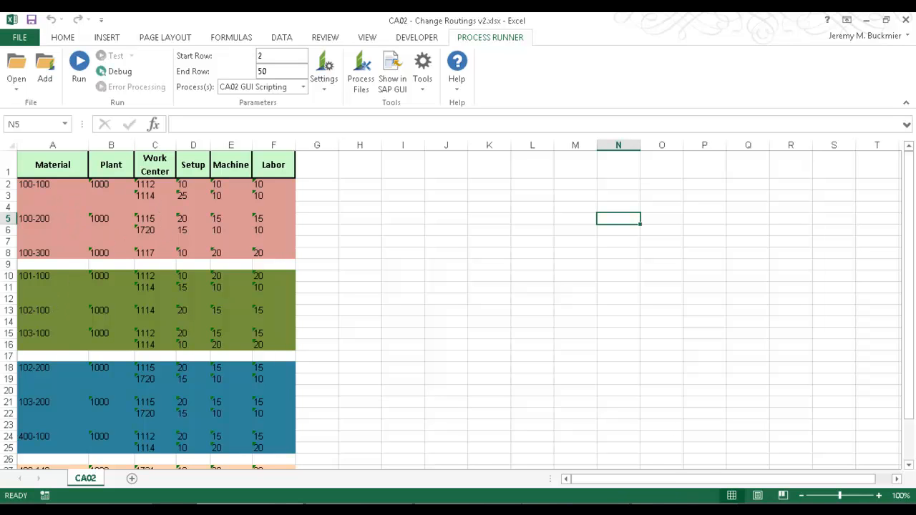
Step: Switch to the SAP routing display for material 100-200 and examine the setup, machine and labor times of its operations
left_click(591, 509)
left_click_drag(609, 25, 673, 34)
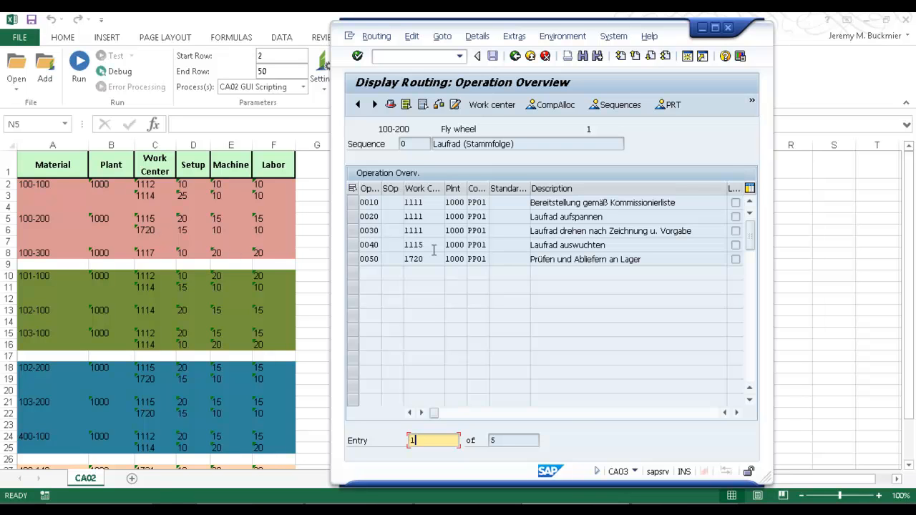
left_click(737, 413)
left_click(737, 414)
left_click(737, 414)
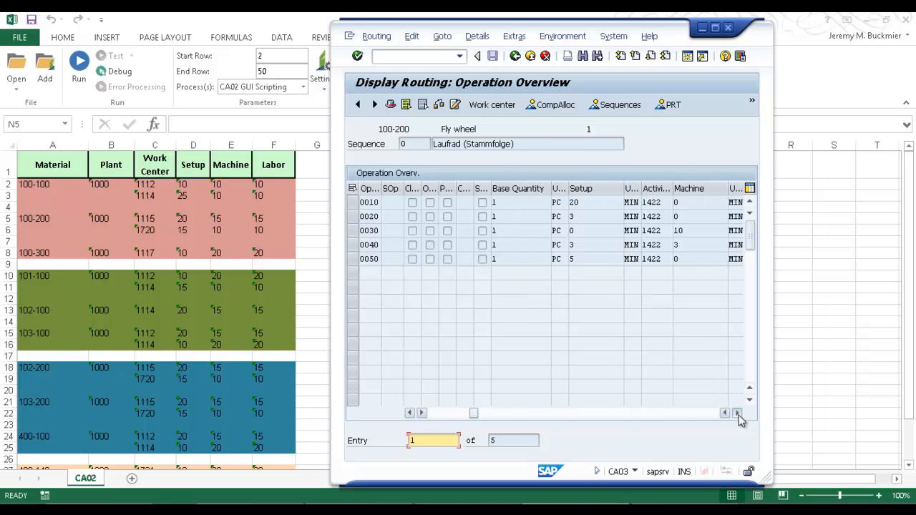
left_click(737, 413)
left_click(737, 413)
left_click(737, 413)
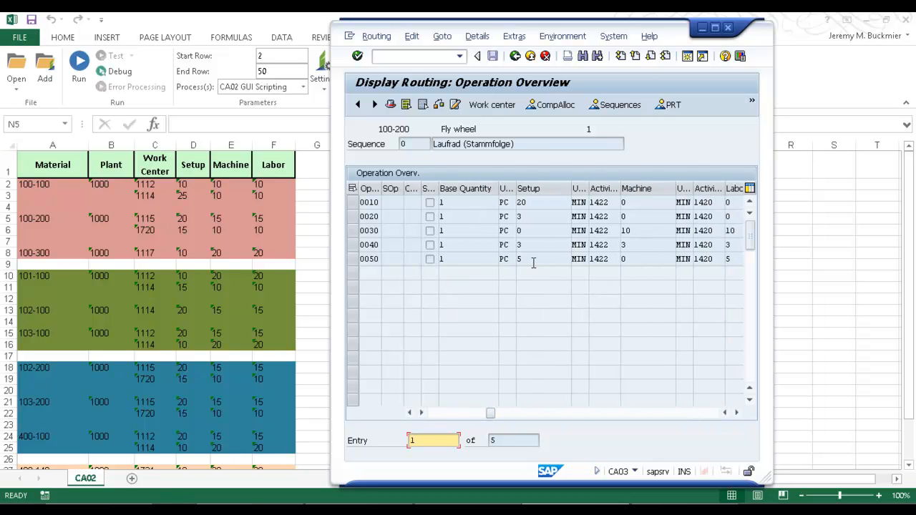
left_click(737, 413)
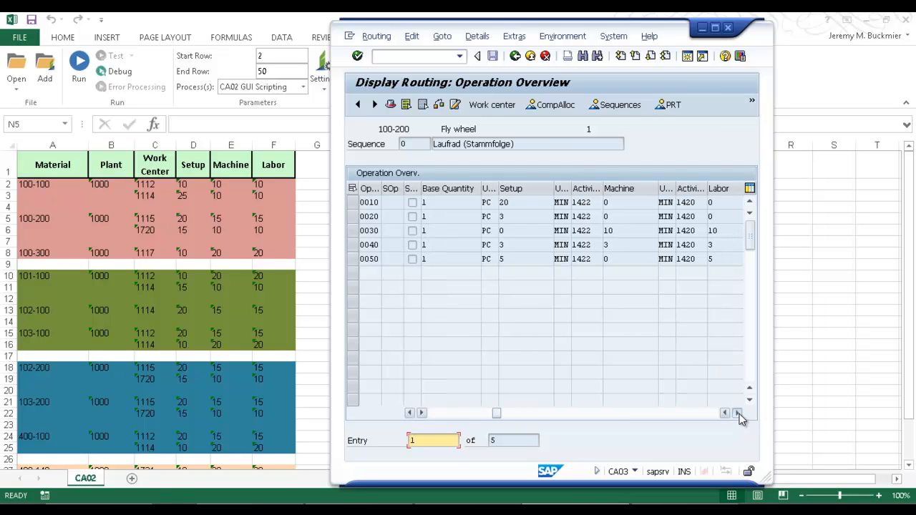
left_click(739, 414)
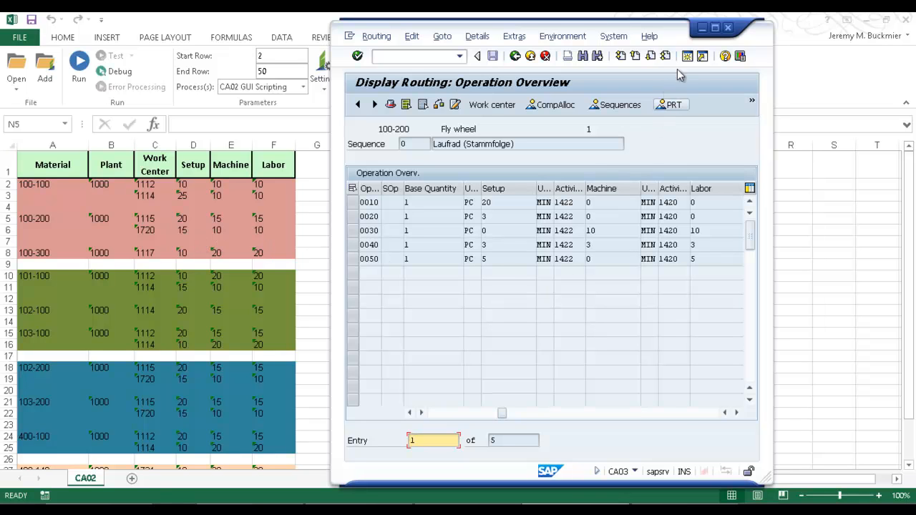
Step: Return to the Excel workbook and run the CA02 GUI Scripting process for rows 2 to 50 in a new SAP GUI session
left_click(703, 28)
left_click(87, 71)
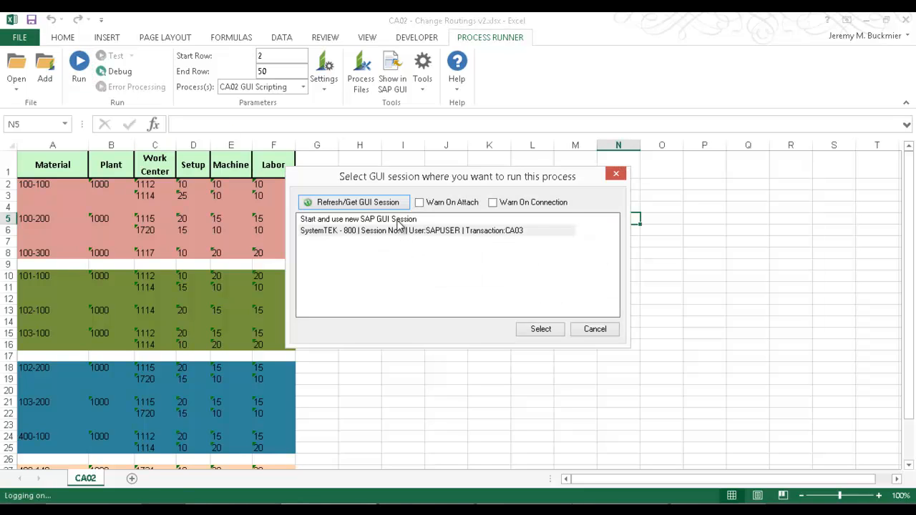
left_click(411, 220)
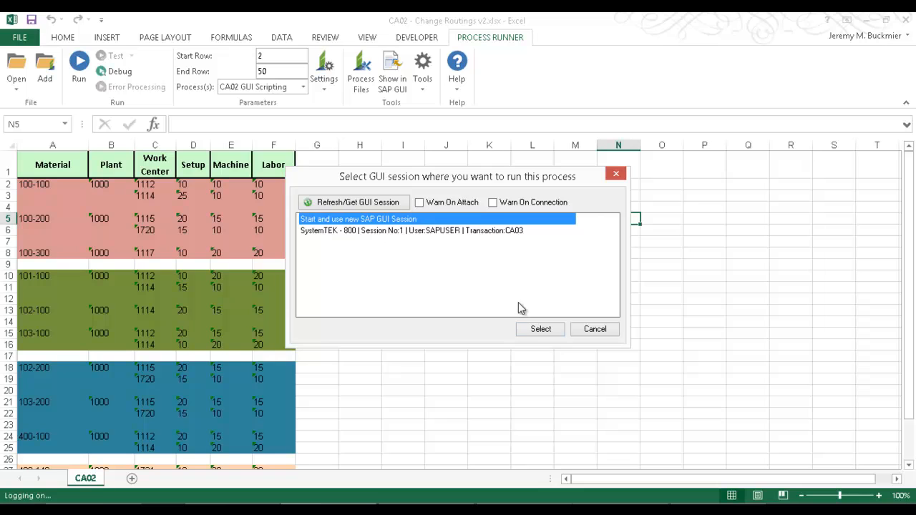
left_click(539, 332)
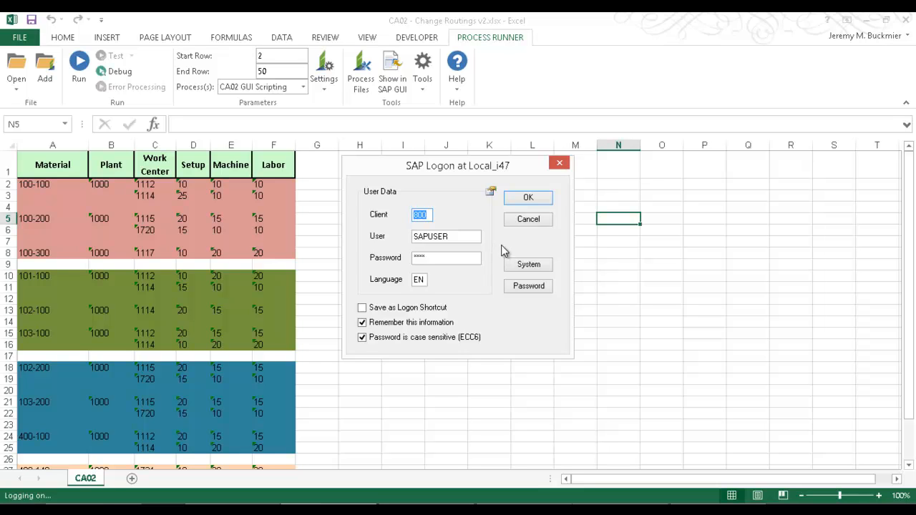
Step: Log on to the Local_i47 system with client 800 using the remembered credentials and let the routing change process run through
left_click(528, 266)
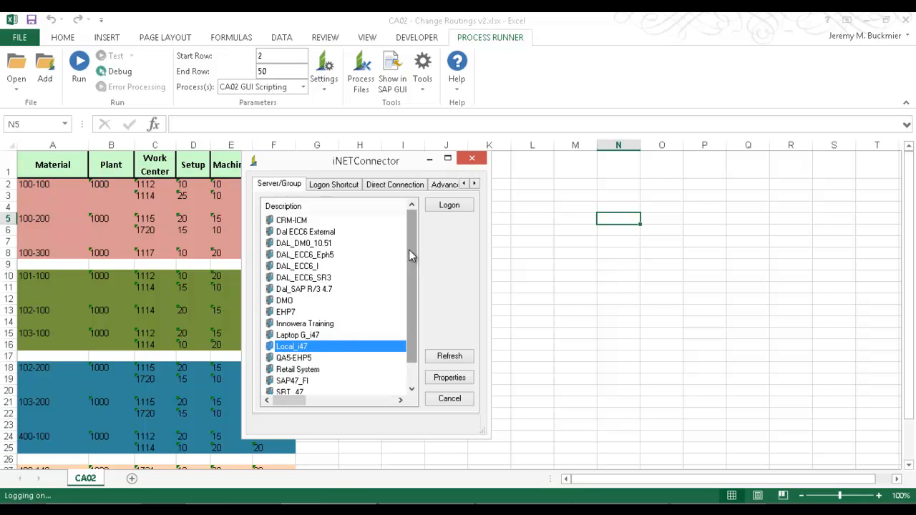
left_click(448, 206)
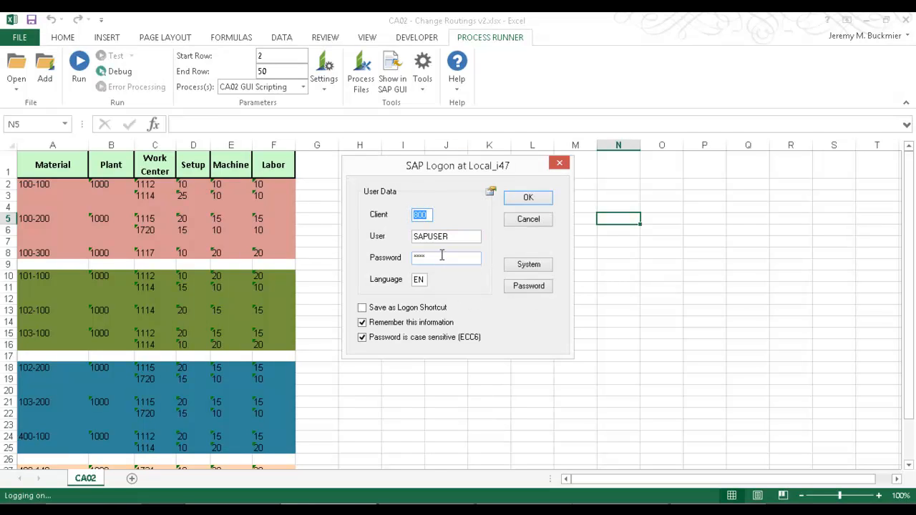
left_click(528, 201)
left_click(528, 202)
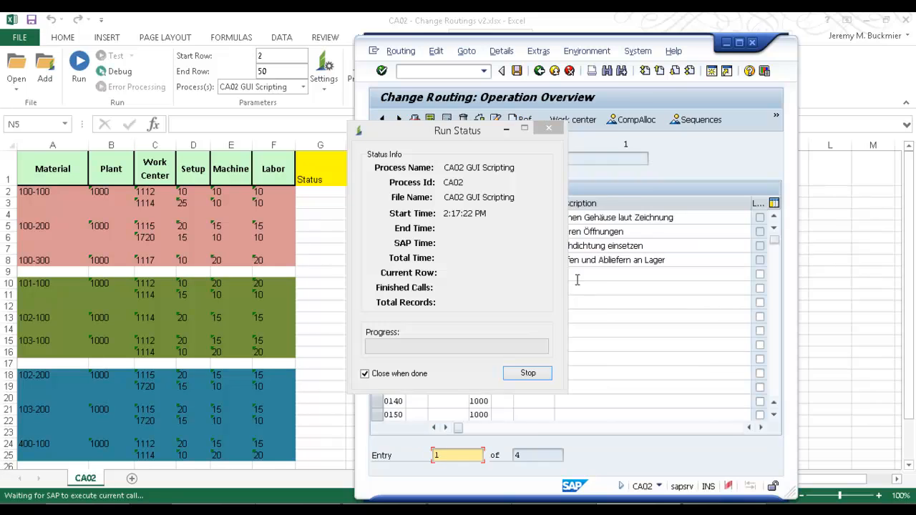
left_click_drag(477, 133, 230, 133)
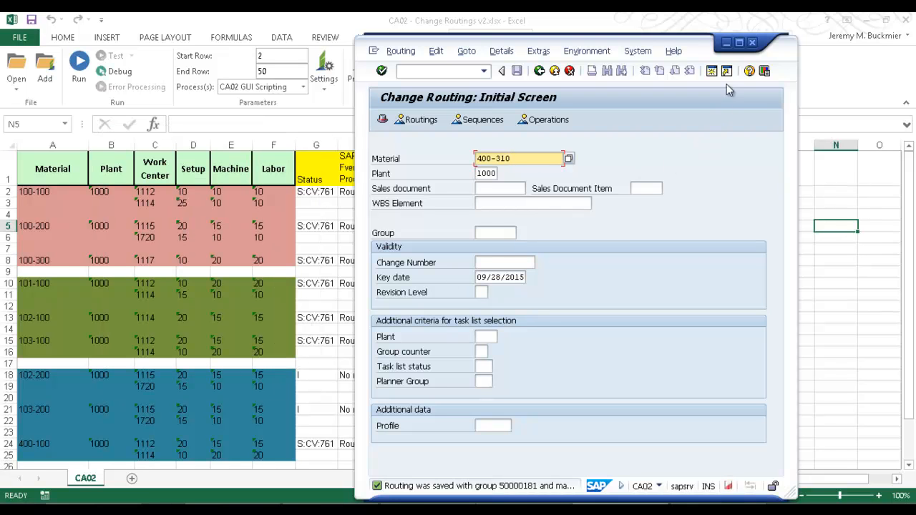
left_click(727, 42)
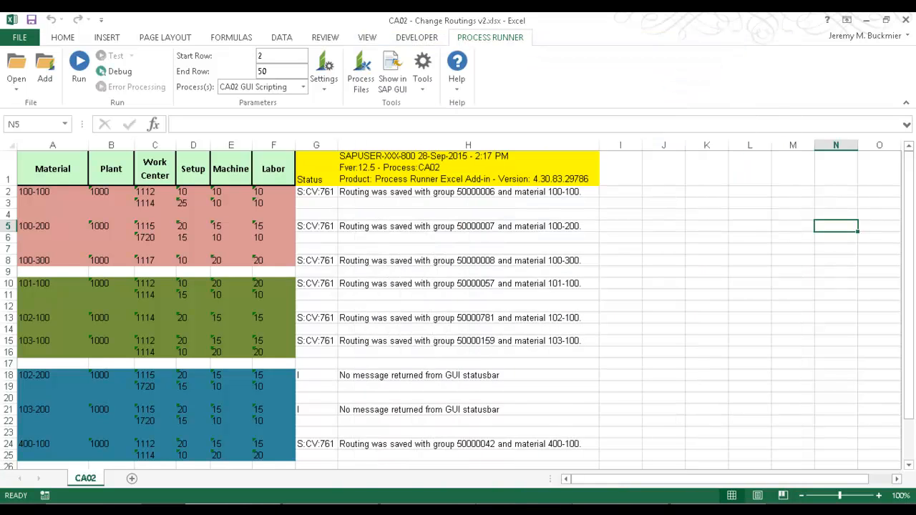
Step: Switch to the existing SAP session, restart transaction CA03 and display the routing of material 100-200 in plant 1000
left_click(605, 509)
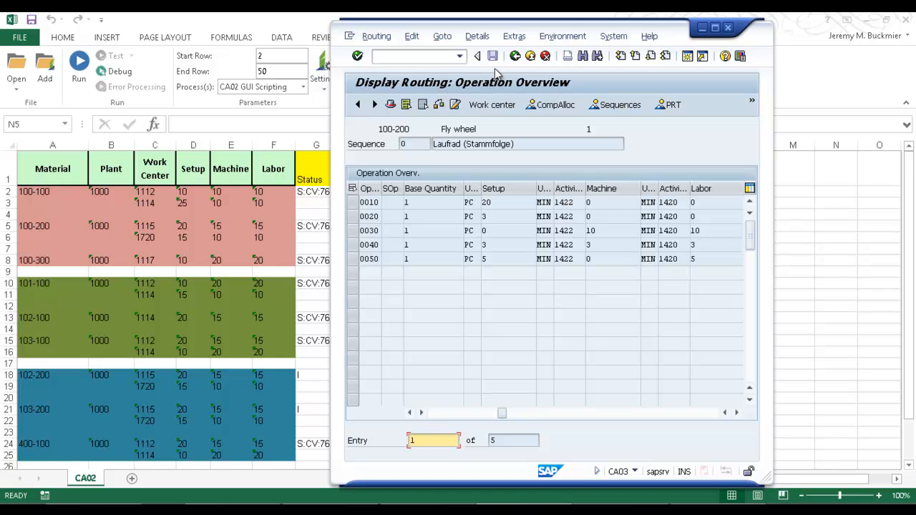
left_click(530, 56)
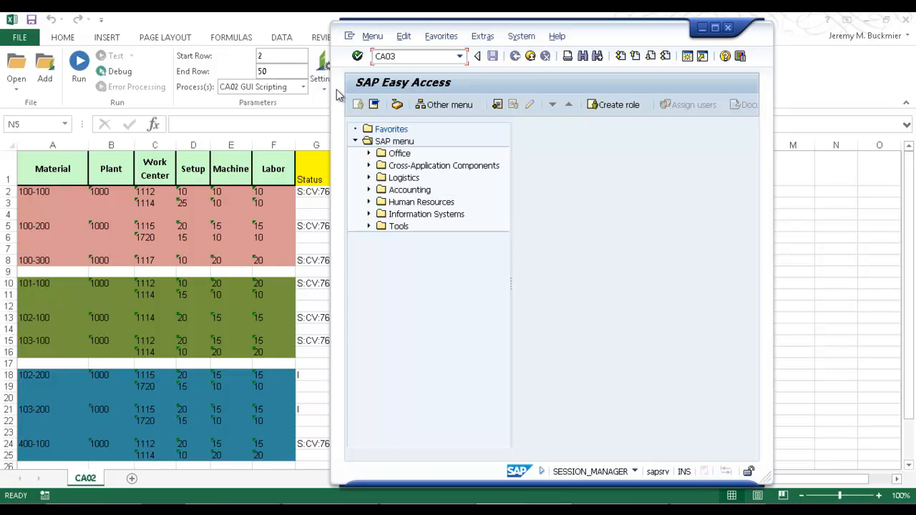
left_click(358, 55)
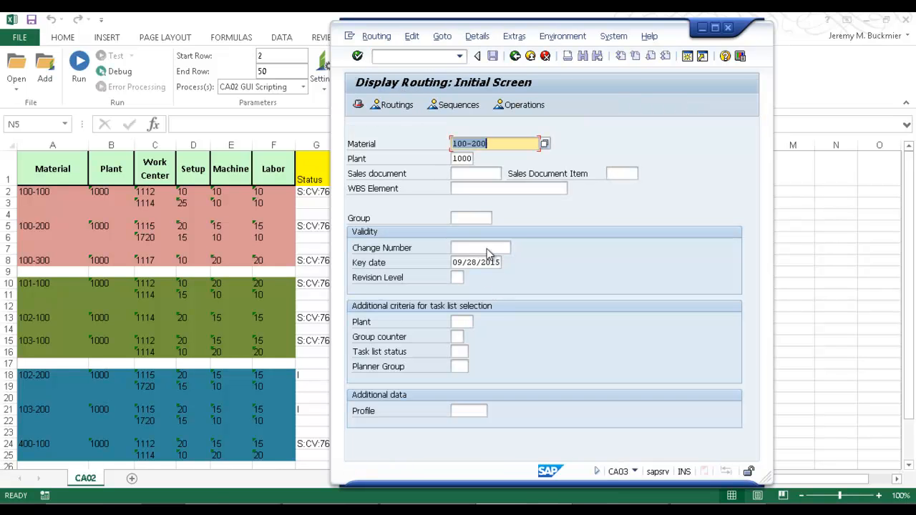
left_click(358, 56)
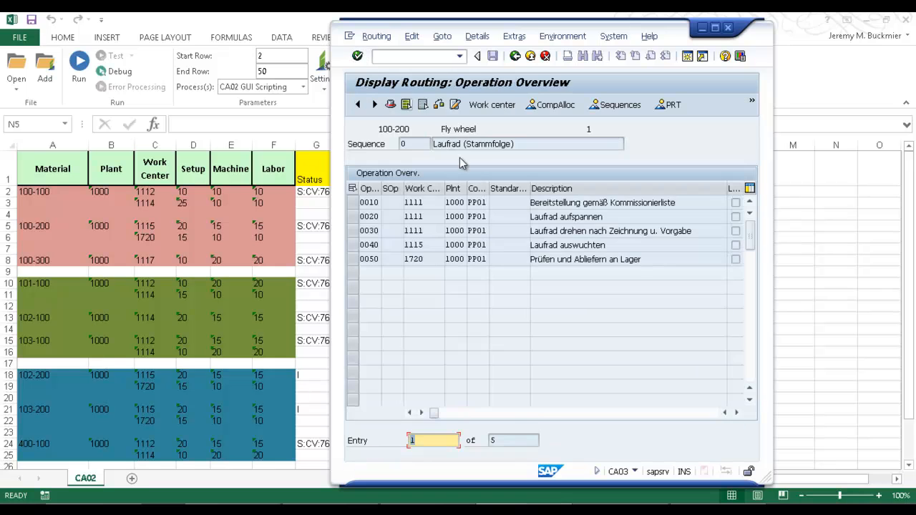
Step: Check the setup, machine and labor times of operations 0040 and 0050 against the workbook rows for material 100-200
left_click(737, 413)
left_click(737, 414)
left_click(736, 414)
left_click(736, 413)
left_click(736, 413)
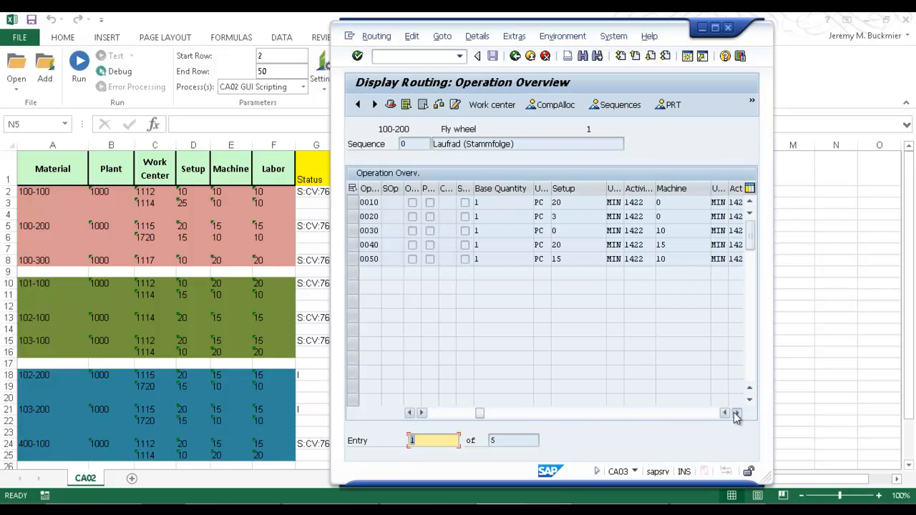
left_click(736, 414)
left_click(736, 413)
left_click(736, 414)
left_click(737, 414)
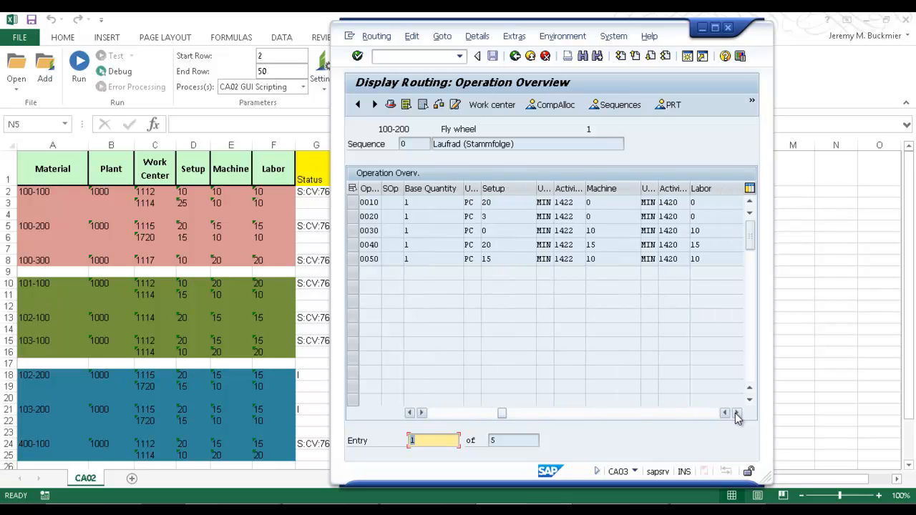
left_click(736, 414)
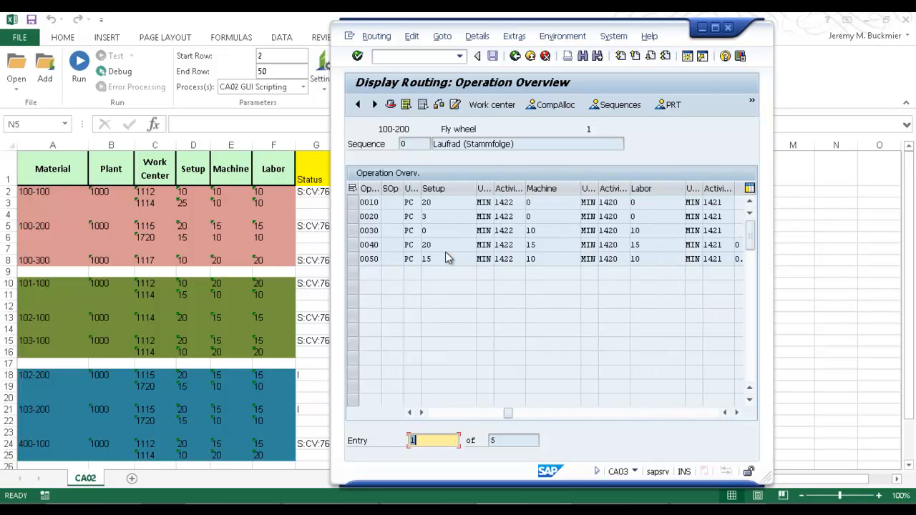